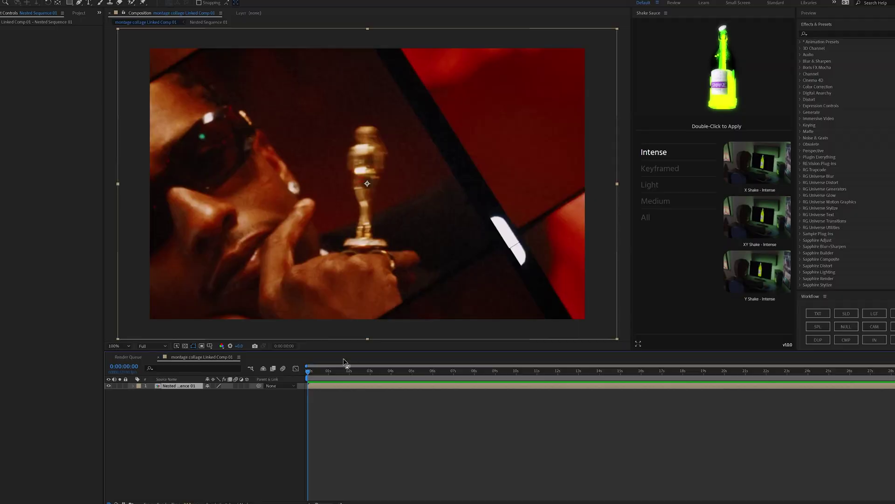
Step: Create a new tall vertical composition 1920 px wide, with its height several times its width's 16:9 frame height
{"action": "left_click", "coordinate": [4, 0]}
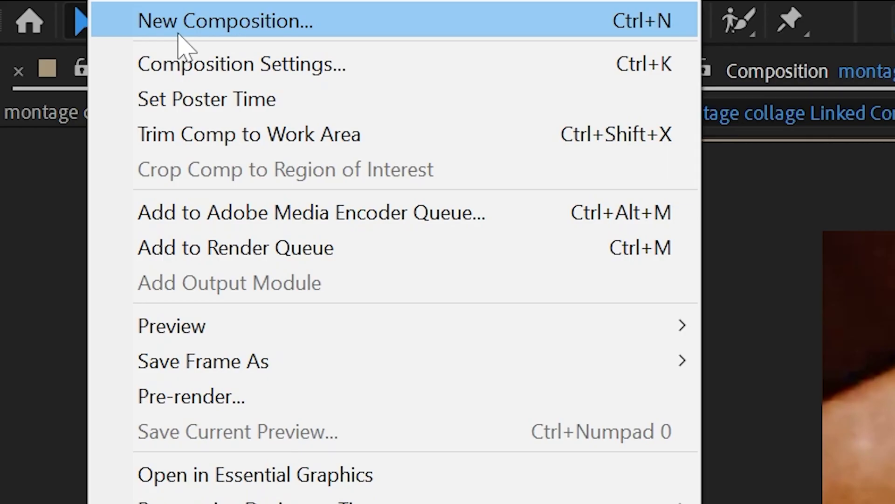
{"action": "left_click", "coordinate": [8, 6]}
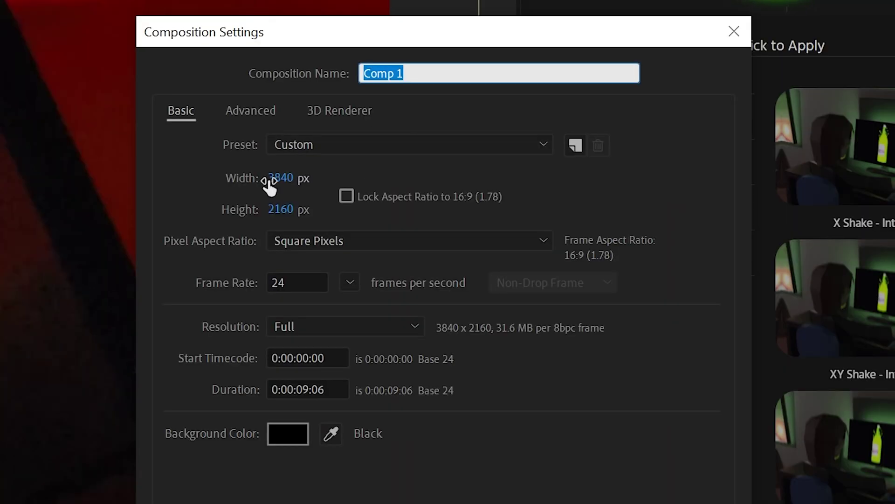
{"action": "left_click", "coordinate": [275, 178]}
{"action": "type", "text": "1920"}
{"action": "key", "text": "Tab"}
{"action": "type", "text": "10"}
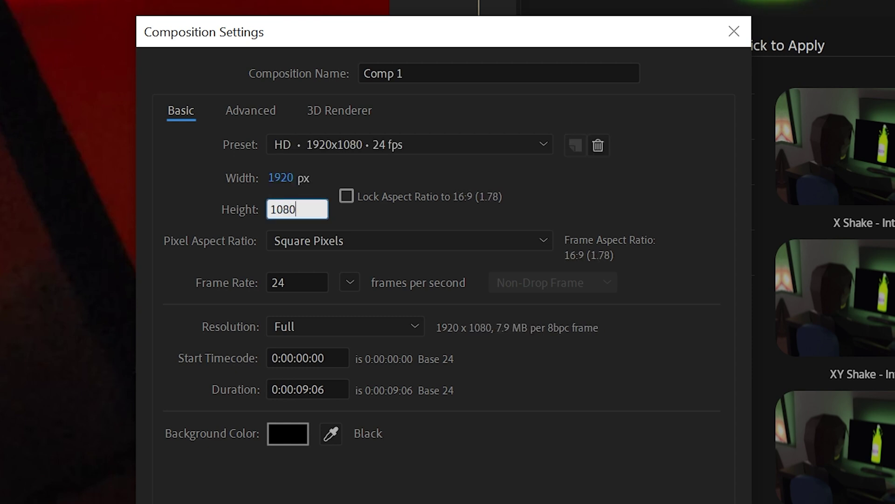
{"action": "key", "text": "Return"}
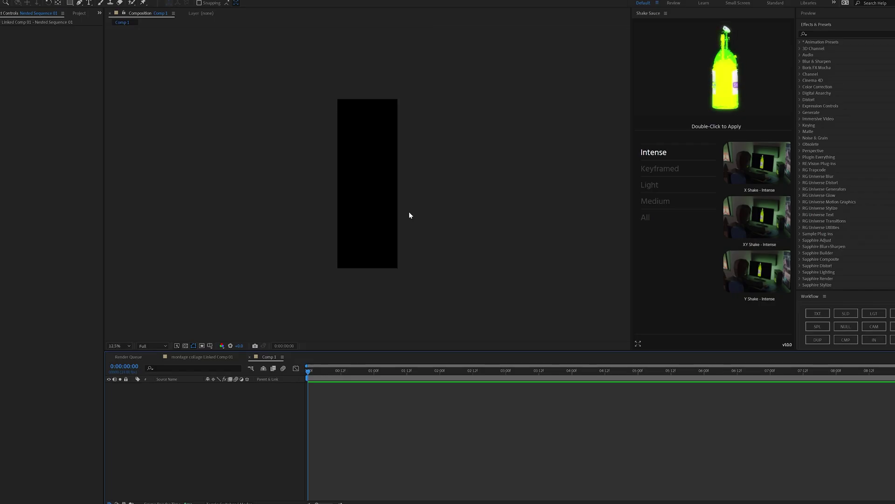
{"action": "key", "text": "period"}
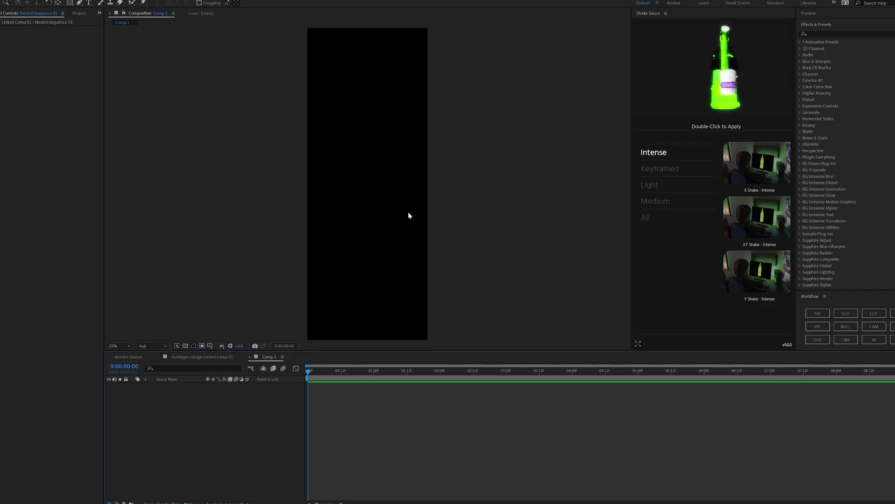
Step: Scale up Nested Sequence 01 to fill the top of Comp 1 and move Nested Sequence 03 down and inward
{"action": "left_click", "coordinate": [118, 353]}
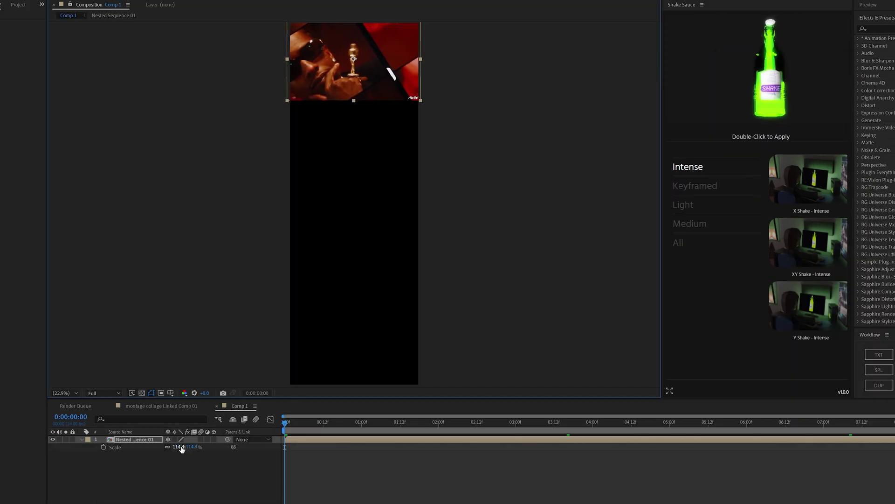
{"action": "left_click_drag", "start_coordinate": [182, 449], "coordinate": [195, 449]}
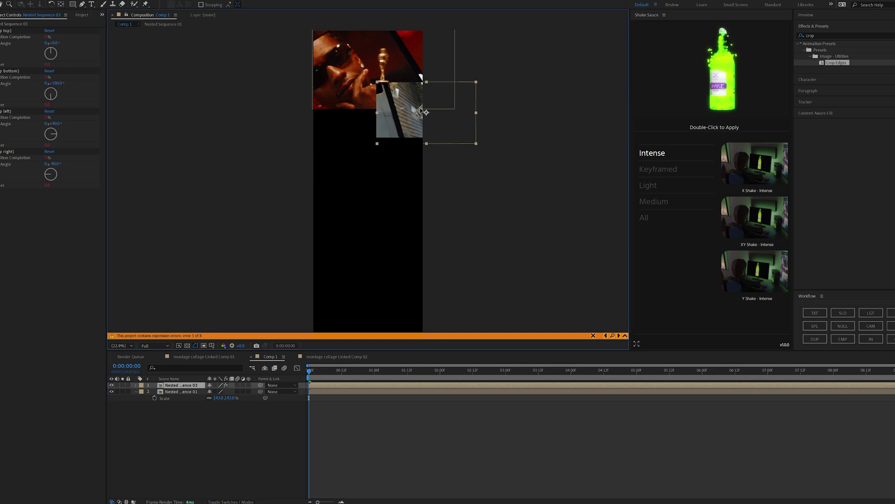
{"action": "left_click_drag", "start_coordinate": [419, 112], "coordinate": [340, 182]}
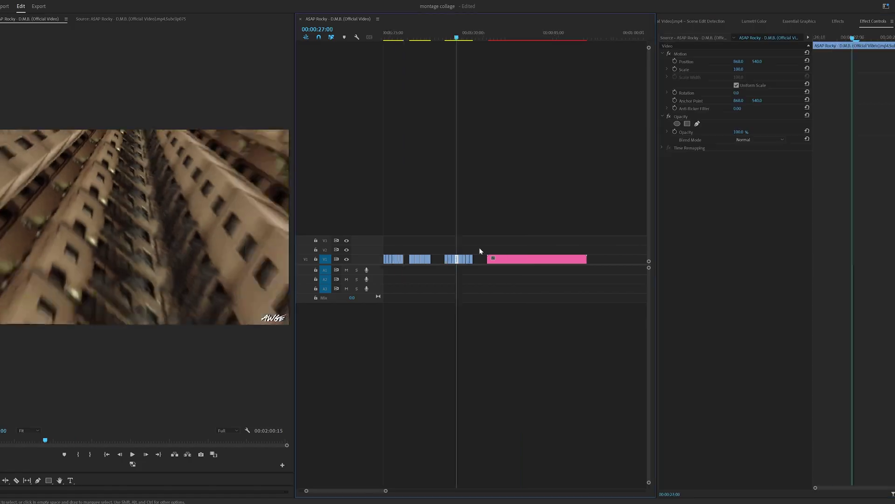
Step: Switch to Premiere Pro and reposition the selected group of short cut clips on track V1
{"action": "right_click", "coordinate": [455, 161]}
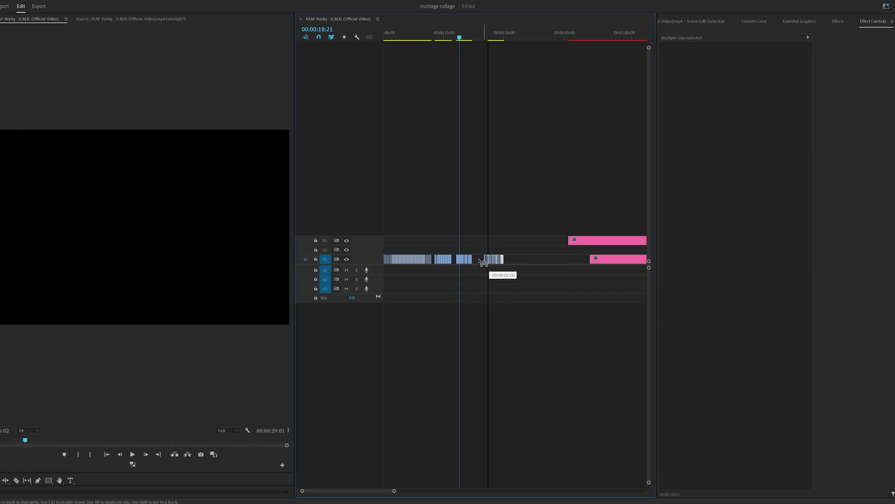
{"action": "left_click_drag", "start_coordinate": [482, 262], "coordinate": [481, 260]}
{"action": "left_click", "coordinate": [552, 244]}
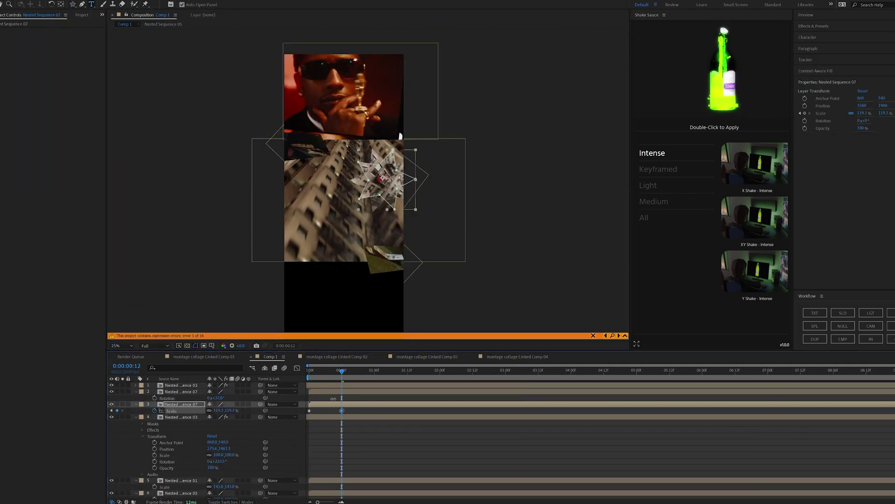
Step: Switch back to After Effects and scrub through Comp 1 to preview the collage animation
{"action": "left_click_drag", "start_coordinate": [326, 371], "coordinate": [768, 371]}
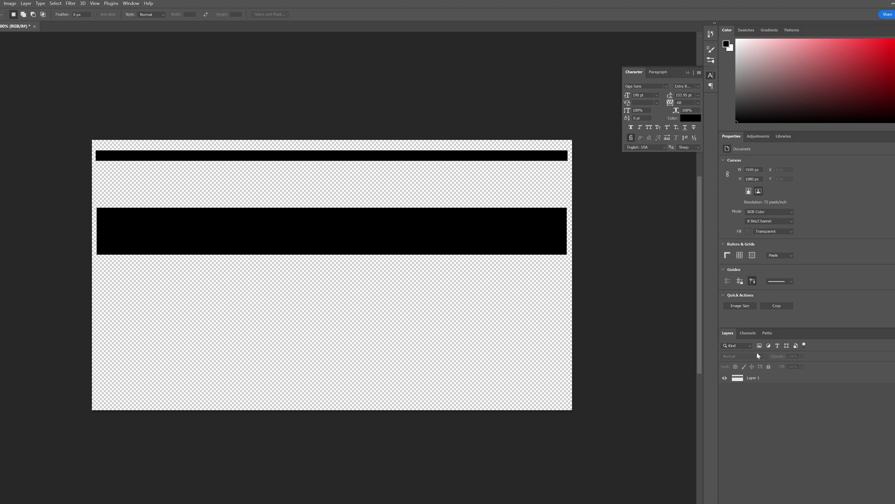
Step: Switch to Photoshop and apply the Displace filter to the black bars on Layer 1
{"action": "left_click", "coordinate": [772, 379]}
{"action": "key", "text": "v"}
{"action": "left_click", "coordinate": [71, 3]}
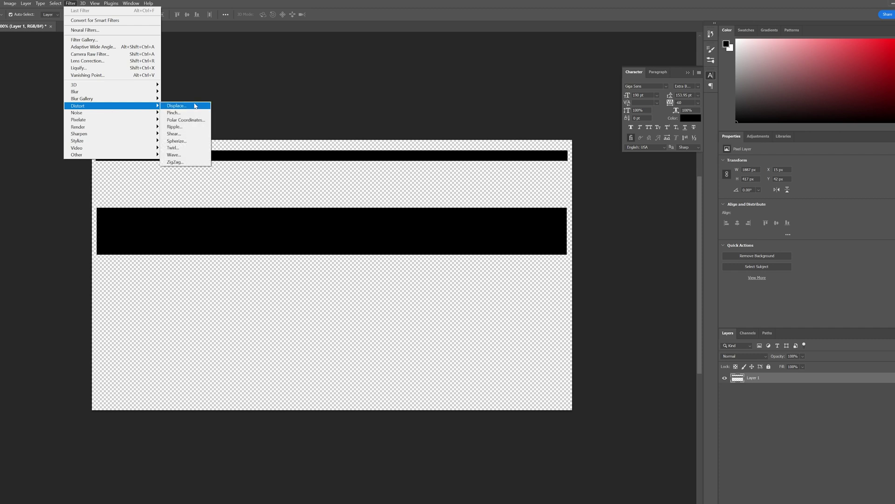
{"action": "left_click", "coordinate": [182, 106]}
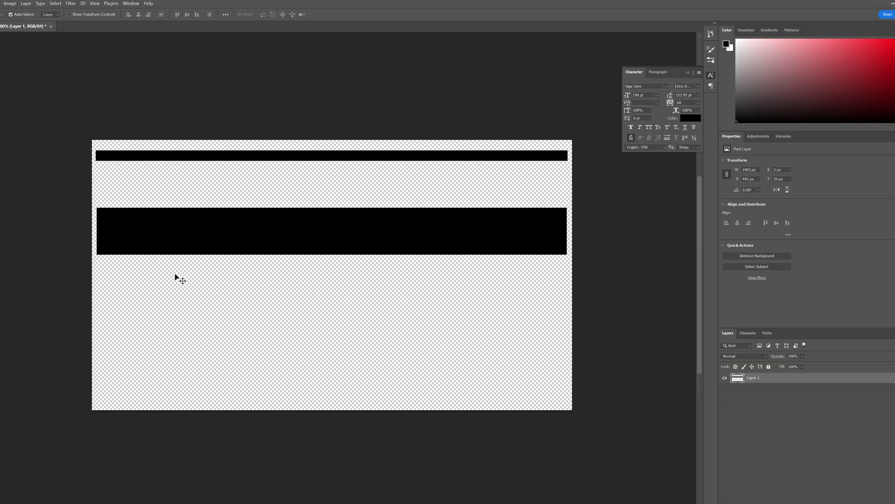
Step: Shift the black bars on Layer 1 slightly and reapply the Displace filter to roughen their edges further
{"action": "left_click_drag", "start_coordinate": [239, 244], "coordinate": [250, 246]}
{"action": "left_click", "coordinate": [70, 3]}
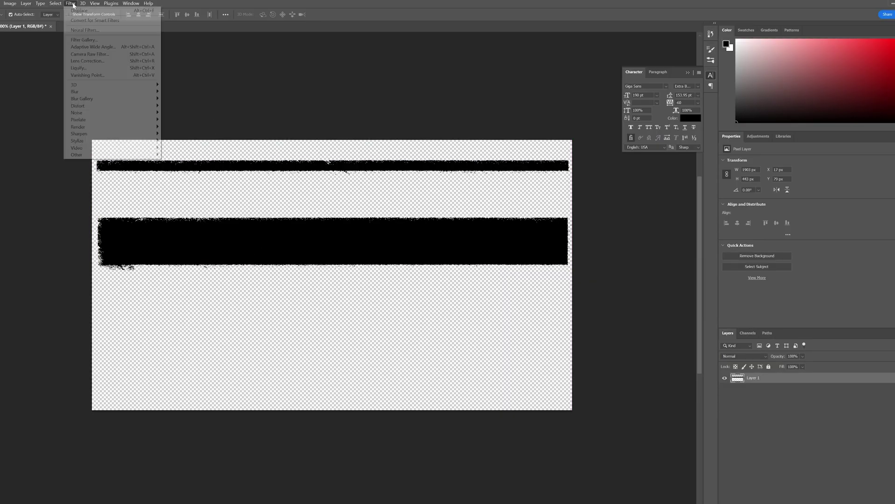
{"action": "left_click", "coordinate": [84, 12]}
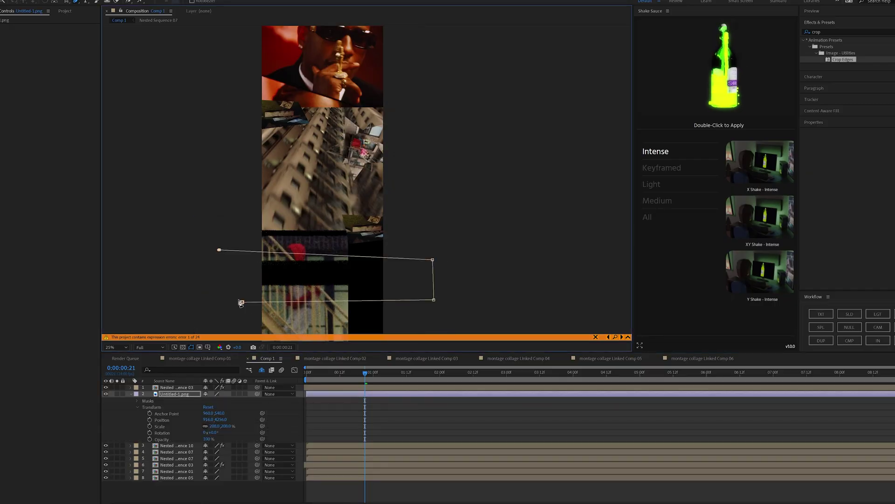
Step: Switch to After Effects and close the four-point Pen path around the black strip on the Untitled-1.png layer
{"action": "left_click", "coordinate": [219, 250]}
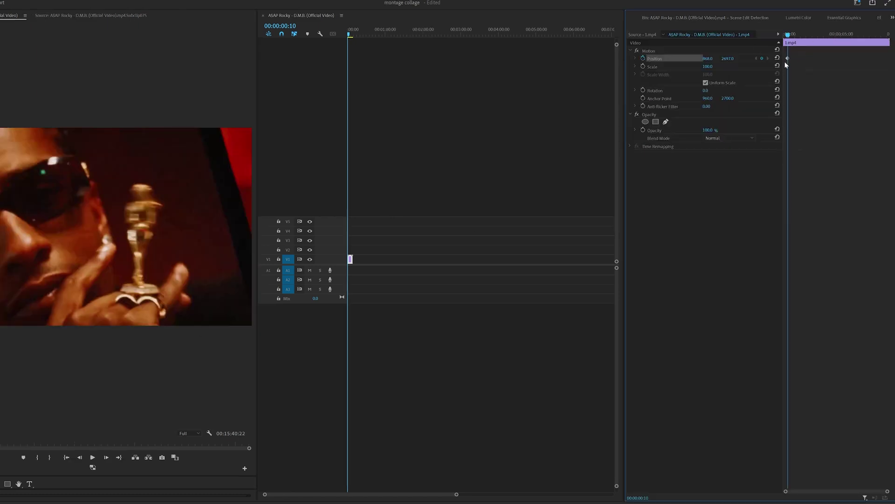
Step: Switch to Premiere Pro and change the vertical position of 1.mp4 at a later time than its first position keyframe
{"action": "left_click_drag", "start_coordinate": [844, 34], "coordinate": [871, 34]}
{"action": "left_click_drag", "start_coordinate": [729, 59], "coordinate": [730, 58]}
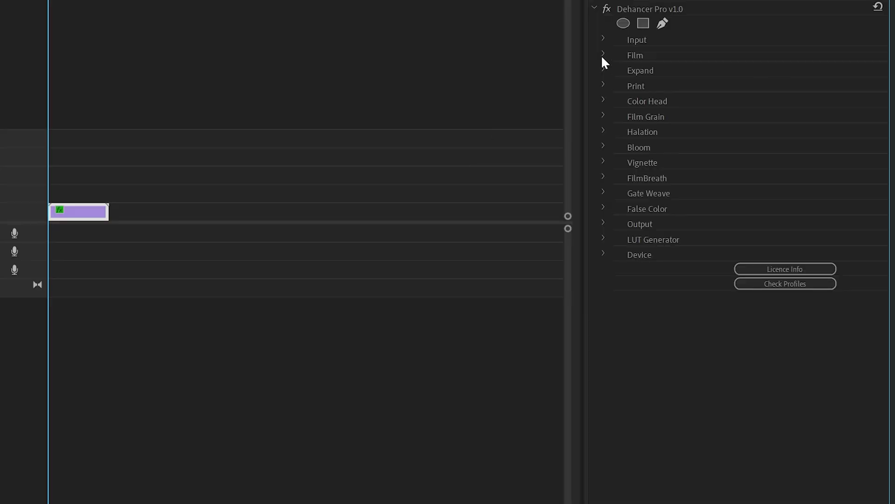
Step: Set the Dehancer Pro film profile to Konica Impresa 50 and enable Film Grain with size 12
{"action": "left_click", "coordinate": [603, 55]}
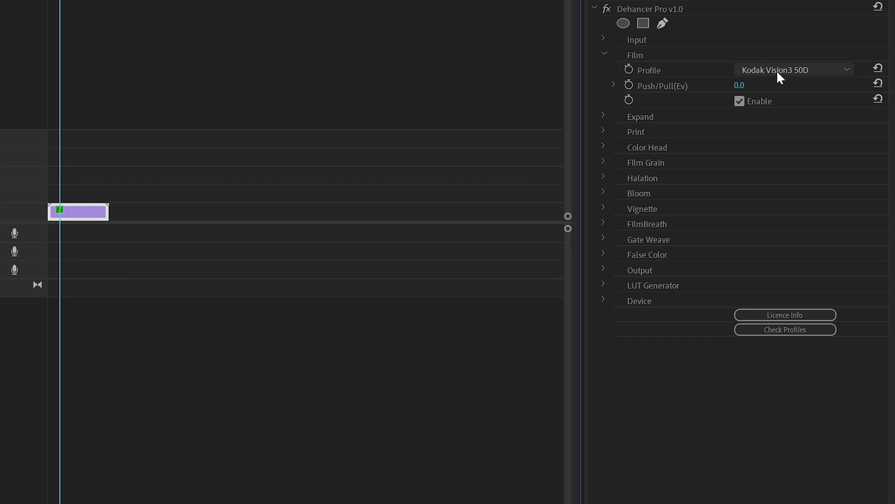
{"action": "left_click", "coordinate": [603, 161]}
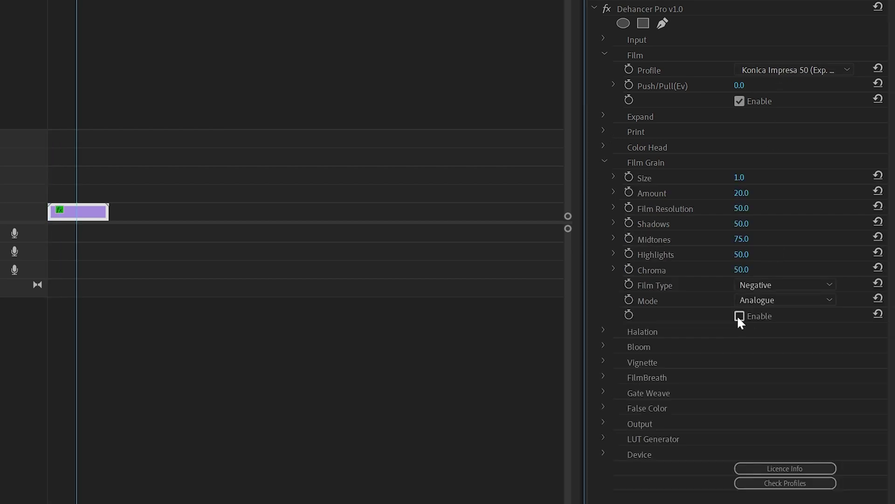
{"action": "left_click_drag", "start_coordinate": [740, 177], "coordinate": [711, 224]}
Step: Enable the Halation and Bloom effects in Dehancer Pro
{"action": "left_click", "coordinate": [603, 330]}
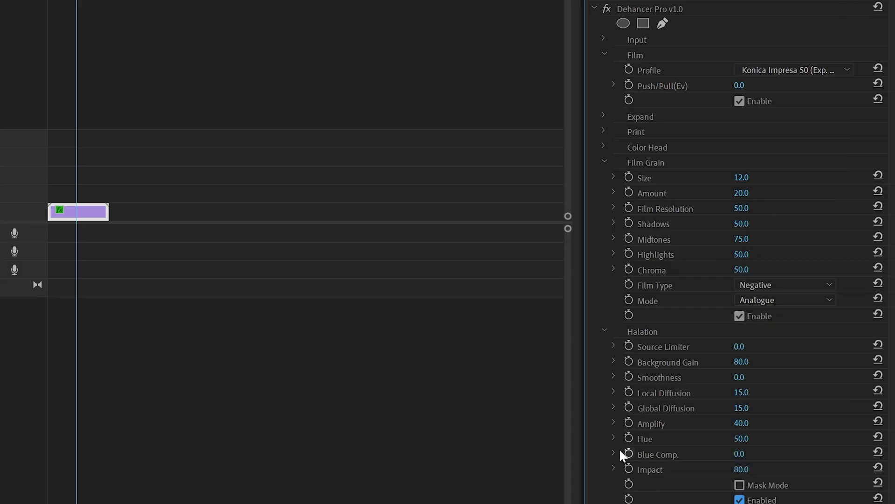
{"action": "left_click", "coordinate": [604, 161]}
{"action": "left_click", "coordinate": [604, 178]}
{"action": "left_click", "coordinate": [604, 192]}
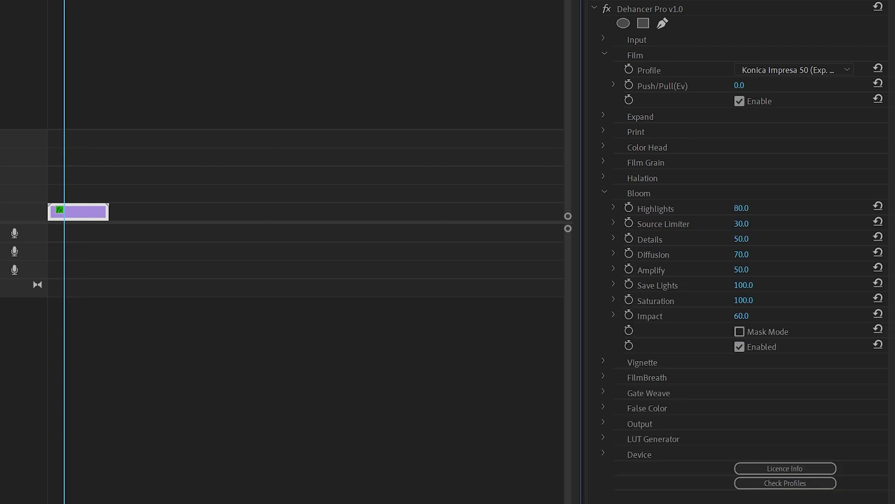